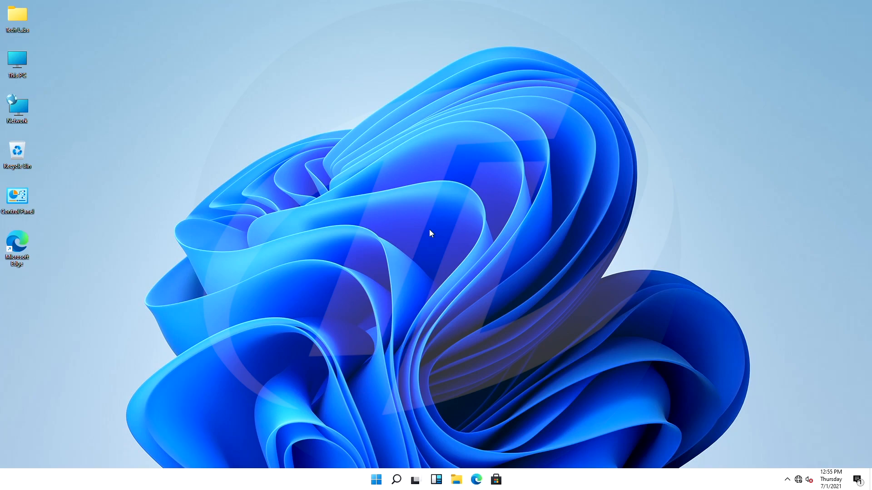
- Launch tpm.msc via Run and read that no compatible TPM is found
{"action": "left_click", "coordinate": [396, 480]}
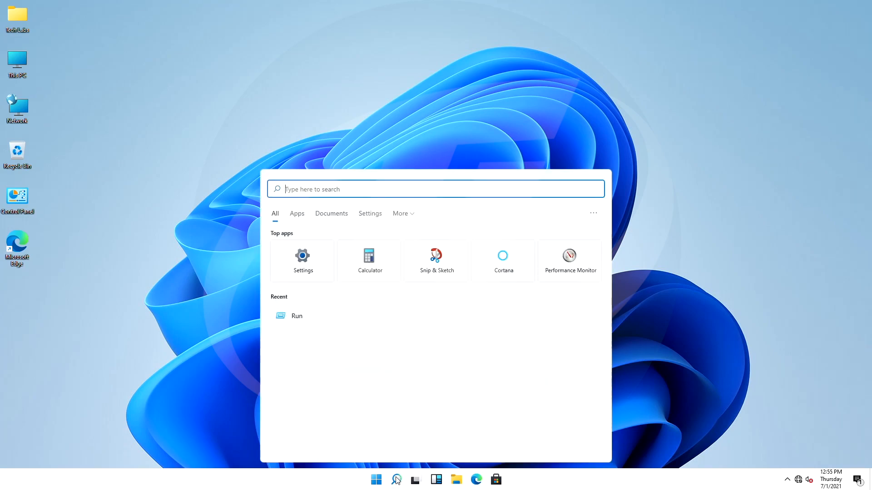
{"action": "type", "text": "run"}
{"action": "key", "text": "Return"}
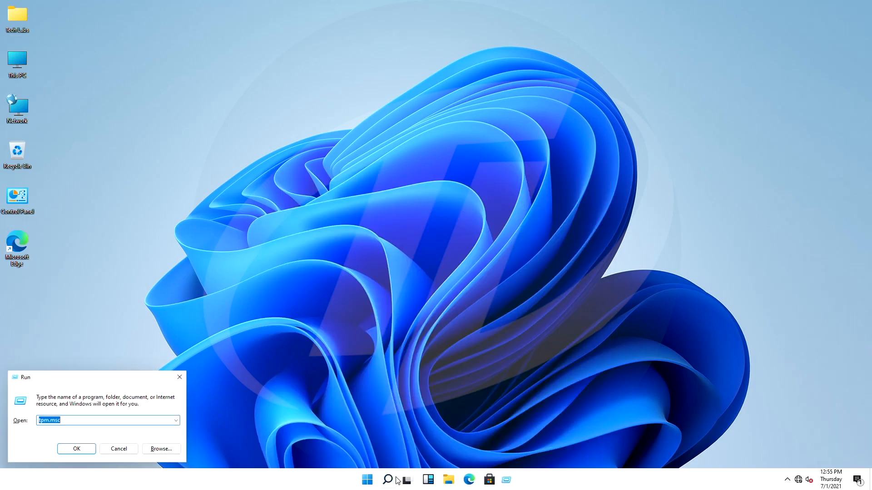
{"action": "left_click", "coordinate": [76, 449]}
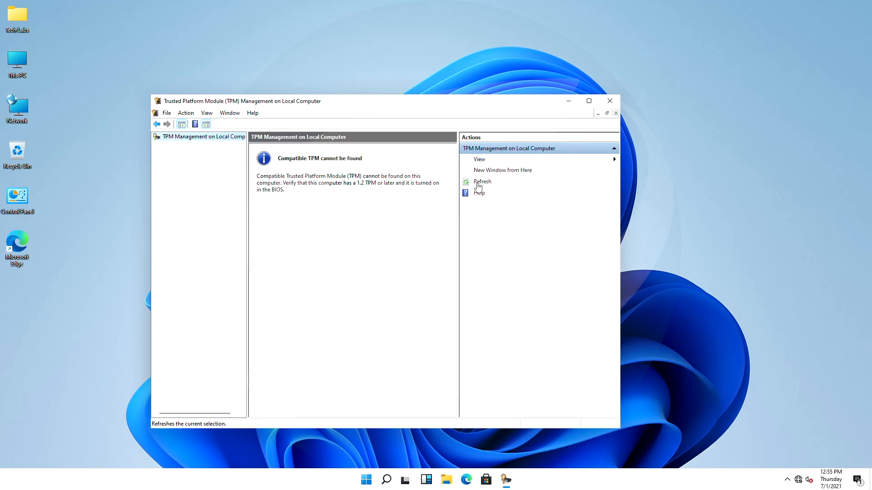
- Close TPM Management and restart the PC from the Start menu power options
{"action": "left_click", "coordinate": [609, 102]}
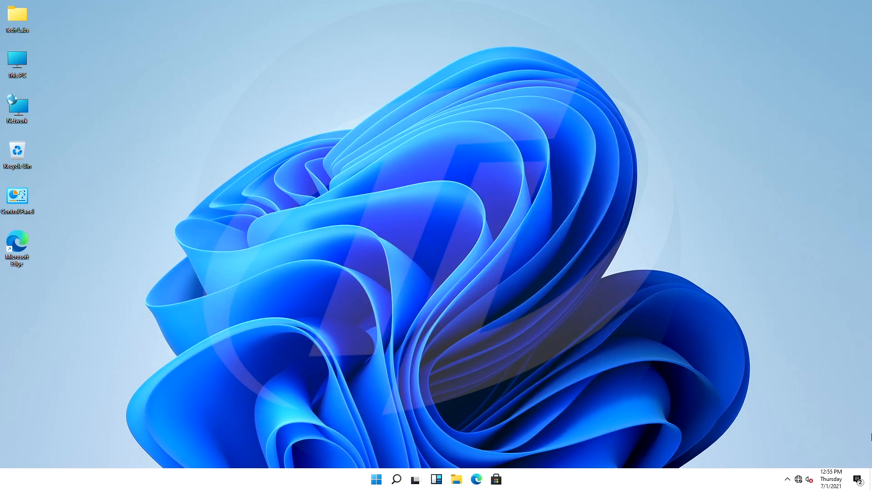
{"action": "left_click", "coordinate": [376, 480]}
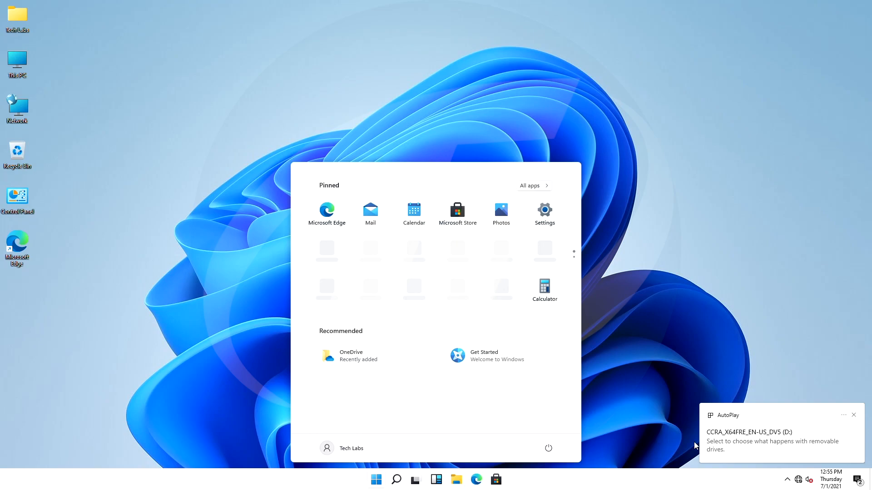
{"action": "left_click", "coordinate": [549, 449]}
{"action": "left_click", "coordinate": [550, 429]}
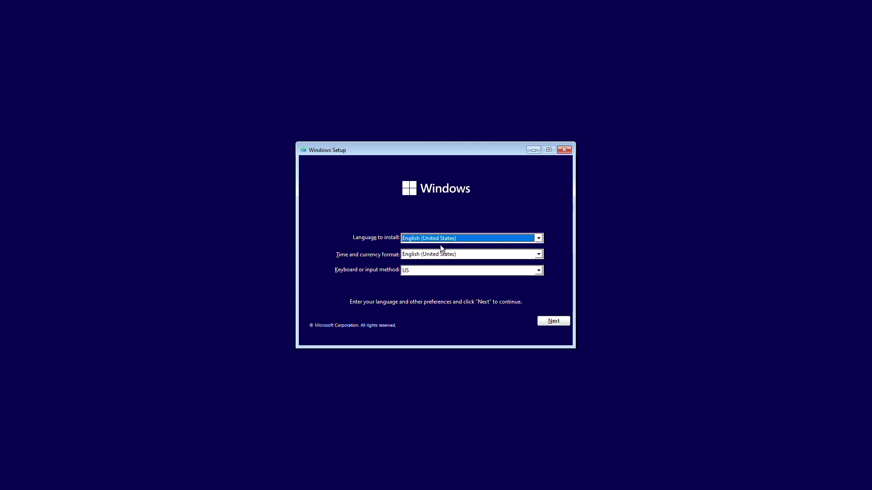
- Accept default language, start Install now and skip the product key
{"action": "left_click", "coordinate": [560, 323]}
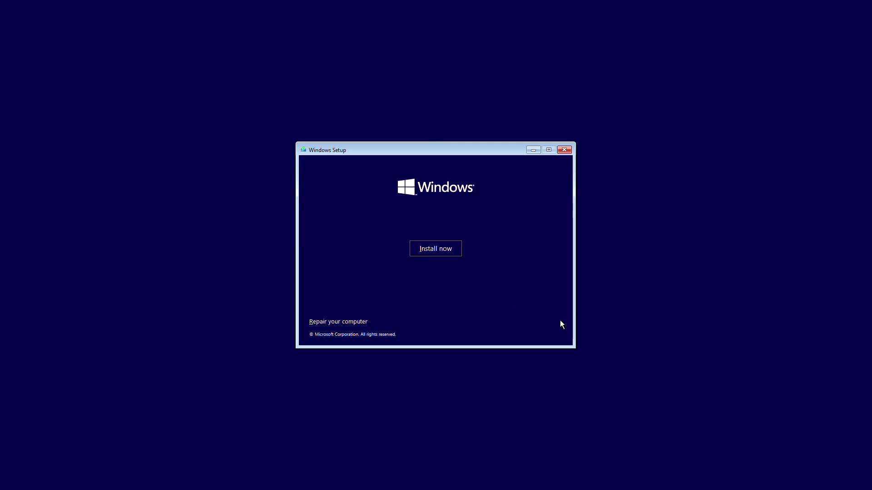
{"action": "left_click", "coordinate": [453, 254]}
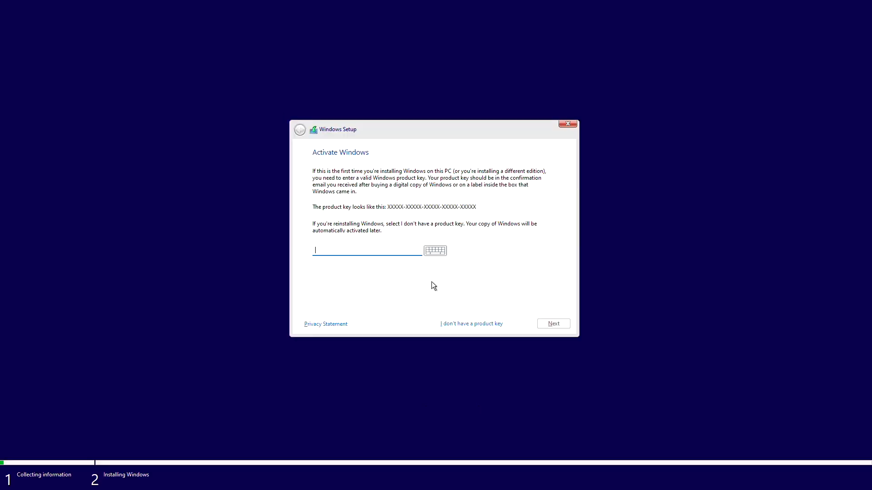
{"action": "left_click", "coordinate": [461, 320]}
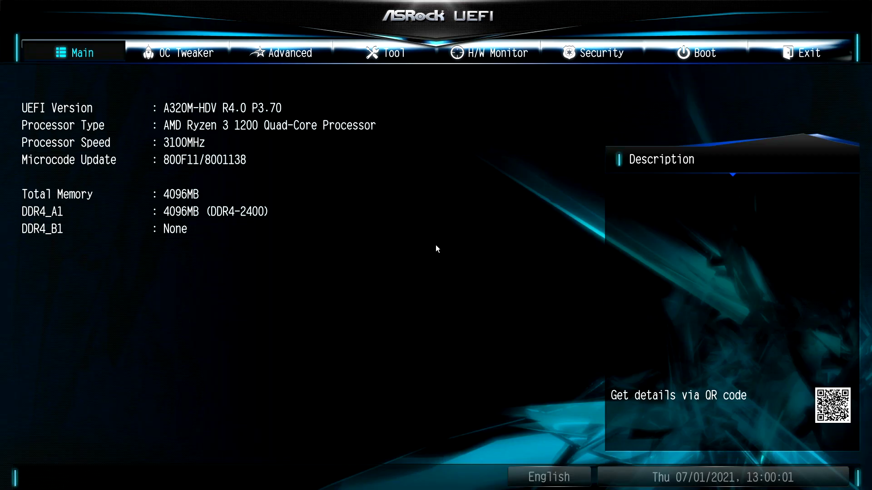
- Check the Advanced > Trusted Computing page, then return to the Advanced list
{"action": "key", "text": "Right"}
{"action": "key", "text": "Right"}
{"action": "key", "text": "Down"}
{"action": "key", "text": "Down"}
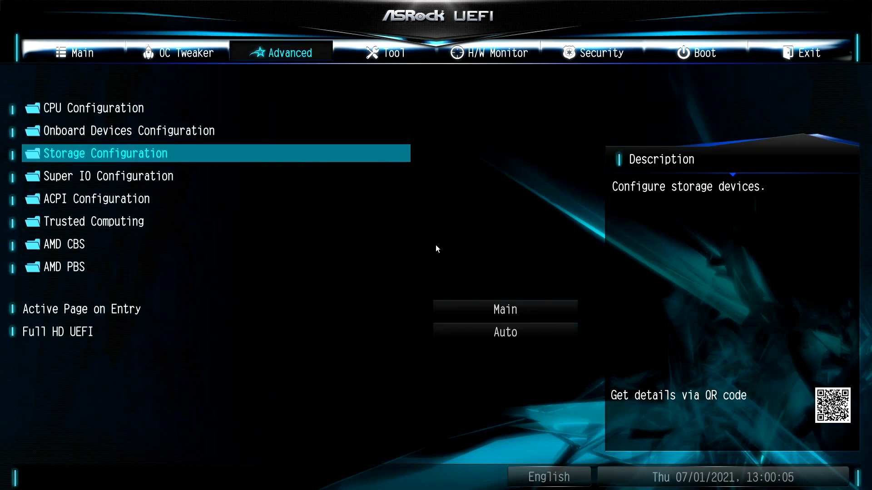
{"action": "key", "text": "Down"}
{"action": "key", "text": "Down"}
{"action": "key", "text": "Return"}
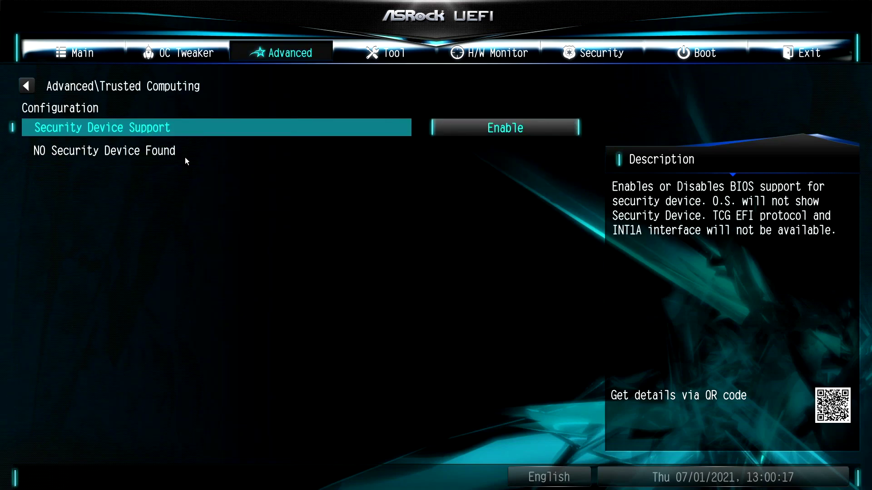
{"action": "key", "text": "Escape"}
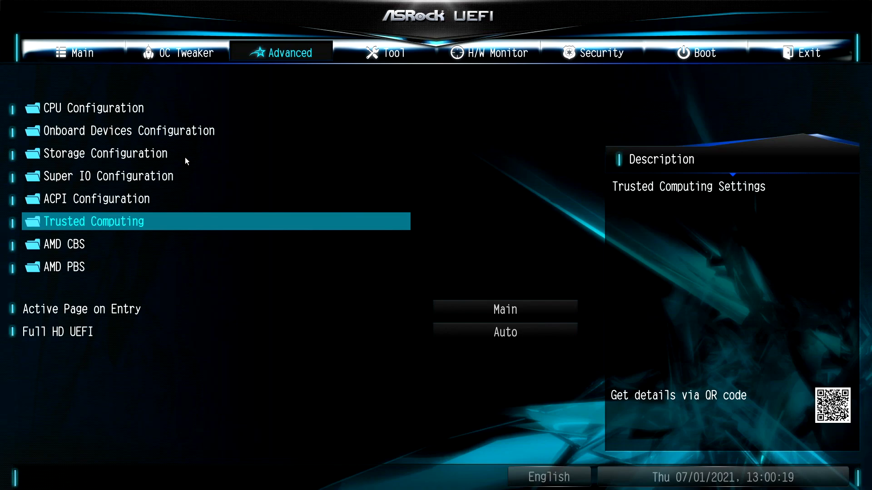
- In CPU Configuration, set the AMD fTPM switch to AMD CPU fTPM
{"action": "key", "text": "Up"}
{"action": "key", "text": "Up"}
{"action": "key", "text": "Up"}
{"action": "key", "text": "Up"}
{"action": "key", "text": "Up"}
{"action": "key", "text": "Return"}
{"action": "key", "text": "Down"}
{"action": "key", "text": "Down"}
{"action": "key", "text": "Down"}
{"action": "key", "text": "Down"}
{"action": "key", "text": "Return"}
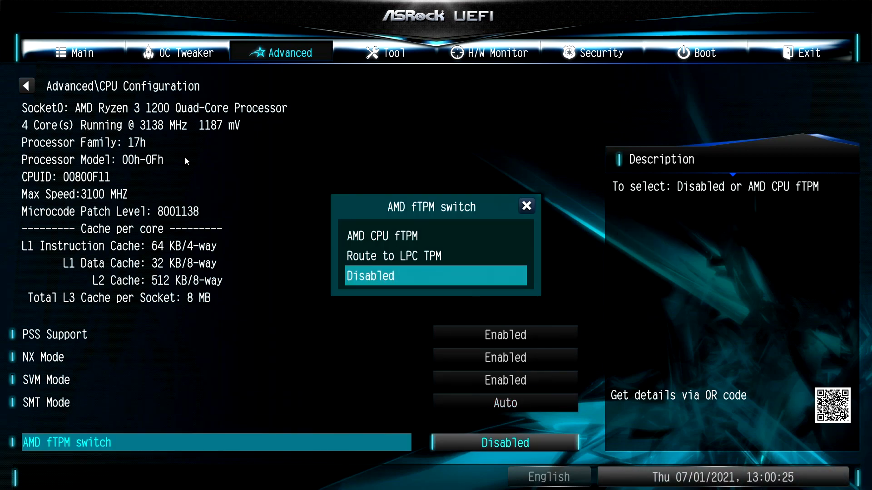
{"action": "key", "text": "Up"}
{"action": "key", "text": "Up"}
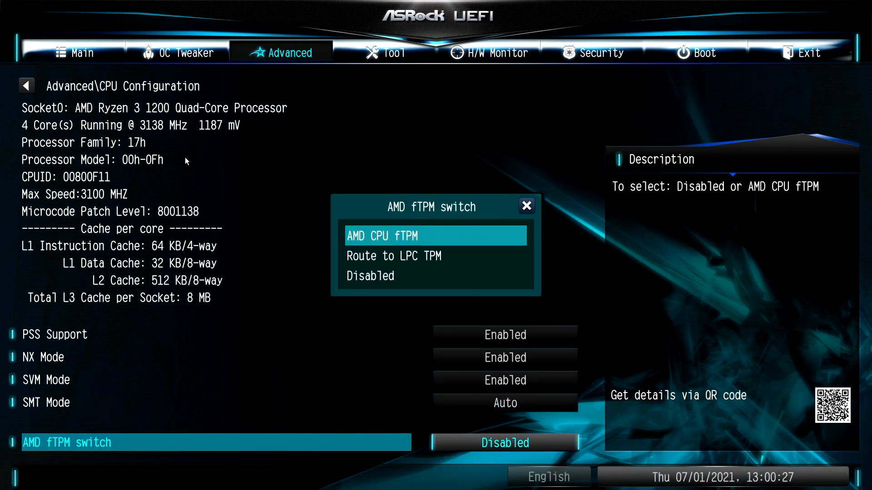
{"action": "key", "text": "Return"}
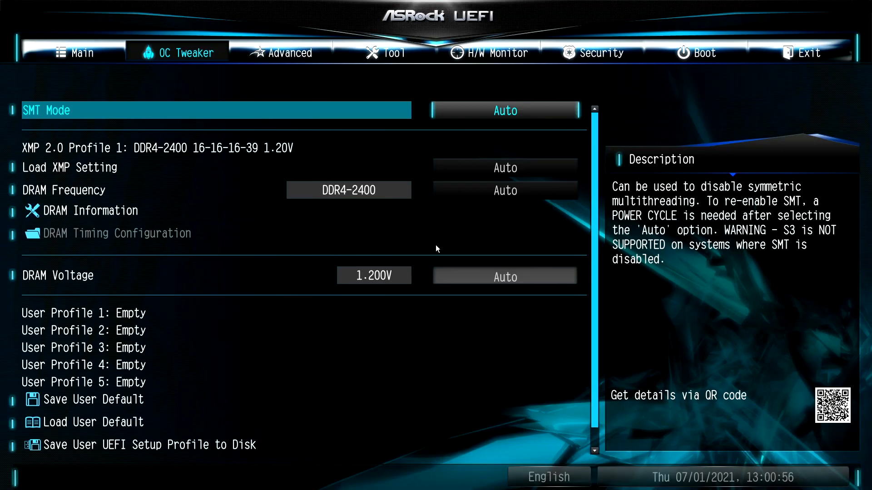
{"action": "key", "text": "Right"}
- Verify Trusted Computing shows TPM20 Device Found with TCG_2 spec, then head to Exit to save and reset
{"action": "key", "text": "Down"}
{"action": "key", "text": "Down"}
{"action": "key", "text": "Down"}
{"action": "key", "text": "Down"}
{"action": "key", "text": "Down"}
{"action": "key", "text": "Return"}
{"action": "key", "text": "Down"}
{"action": "key", "text": "Down"}
{"action": "key", "text": "Down"}
{"action": "key", "text": "Down"}
{"action": "key", "text": "Down"}
{"action": "key", "text": "Down"}
{"action": "key", "text": "Down"}
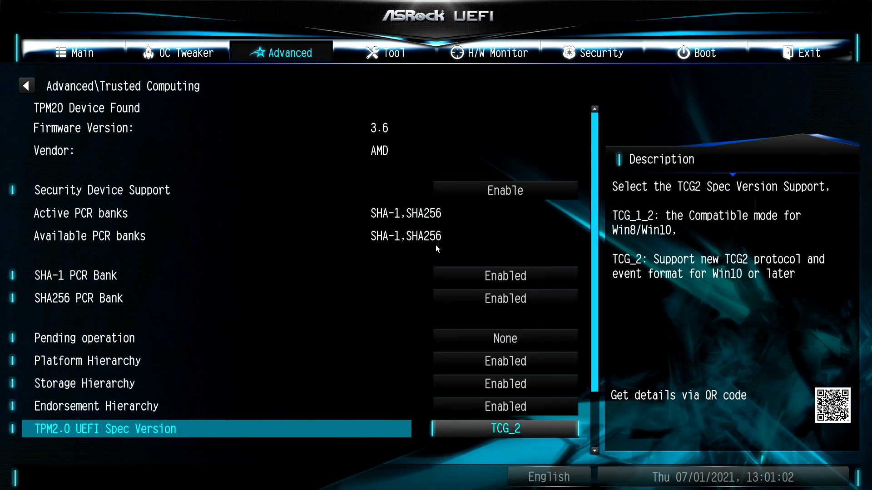
{"action": "key", "text": "Return"}
{"action": "key", "text": "Return"}
{"action": "key", "text": "Right"}
{"action": "key", "text": "Right"}
{"action": "key", "text": "Right"}
{"action": "key", "text": "Right"}
{"action": "key", "text": "Right"}
{"action": "key", "text": "Return"}
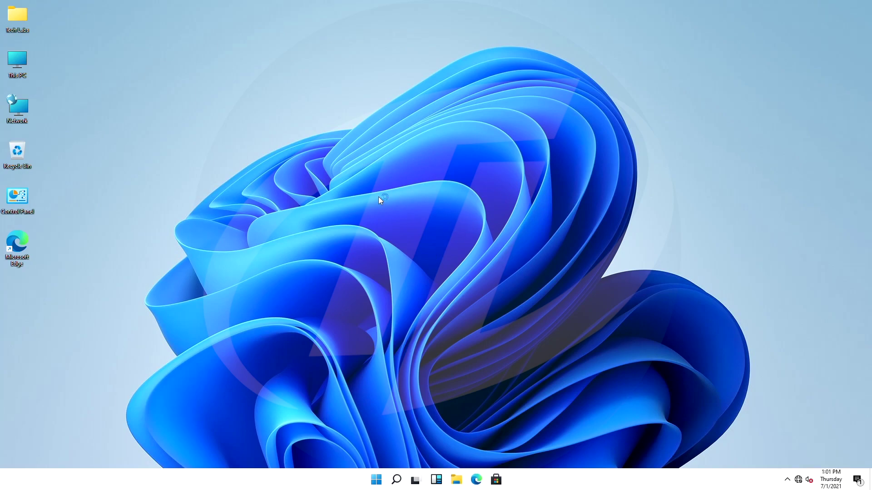
- Relaunch tpm.msc and confirm the AMD TPM 2.0 is ready for use, then close the console
{"action": "right_click", "coordinate": [378, 198]}
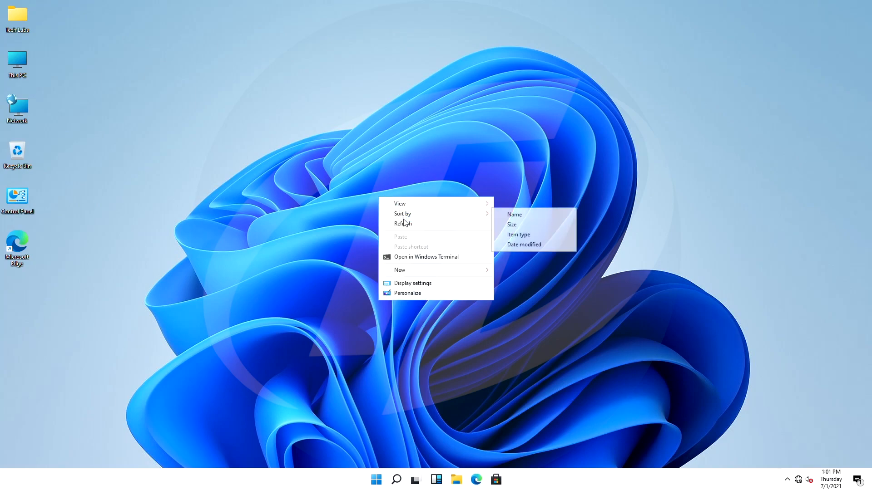
{"action": "left_click", "coordinate": [404, 223]}
{"action": "left_click", "coordinate": [396, 480]}
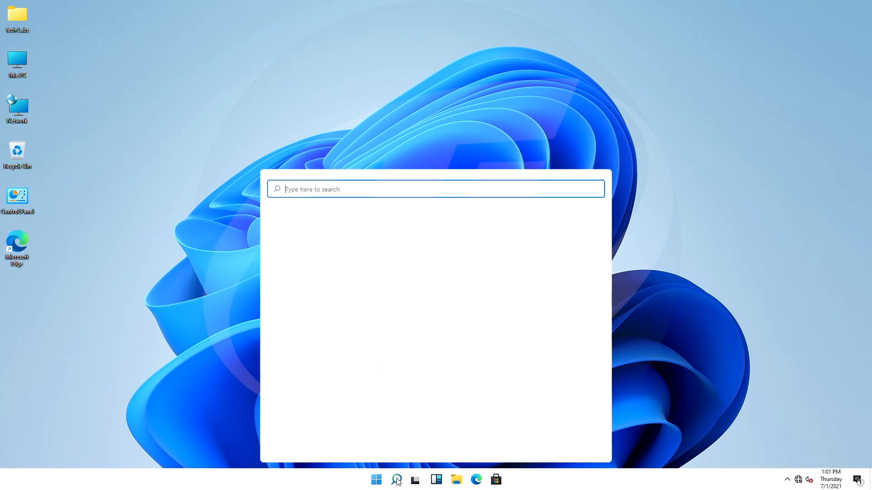
{"action": "type", "text": "run"}
{"action": "key", "text": "Return"}
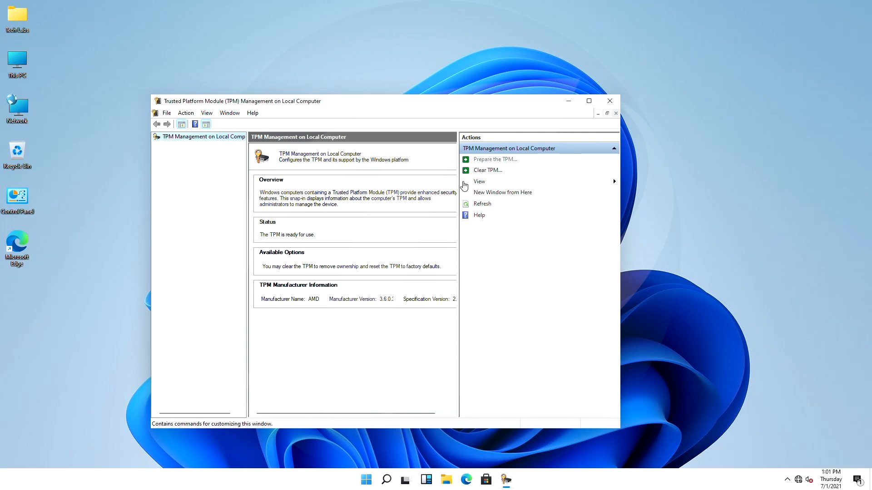
{"action": "left_click_drag", "start_coordinate": [459, 185], "coordinate": [536, 188]}
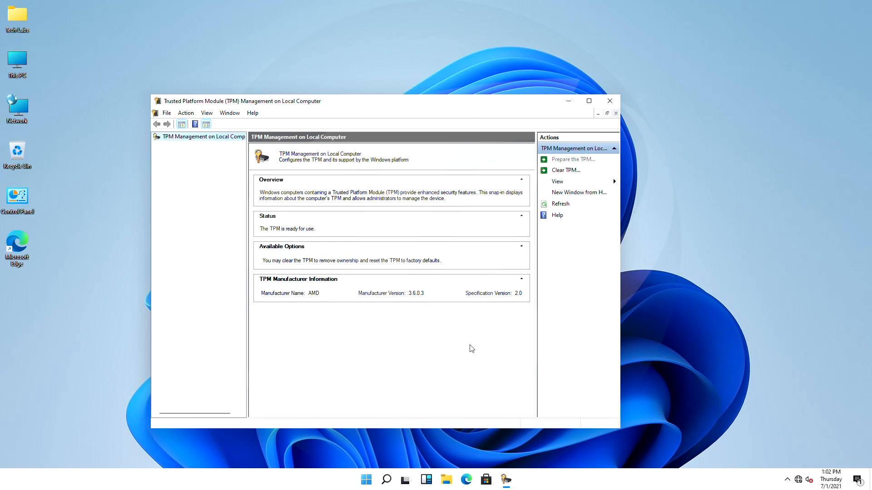
{"action": "left_click", "coordinate": [609, 101]}
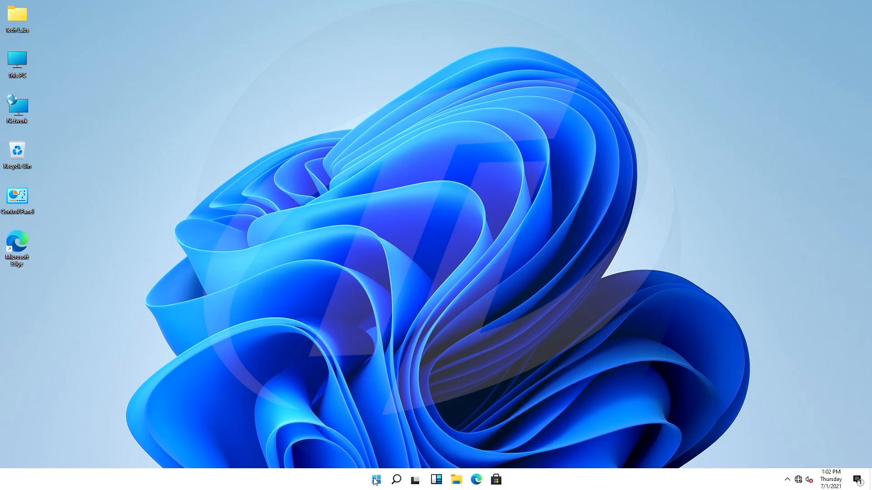
- Restart the PC from the Start menu so it boots the USB installer
{"action": "left_click", "coordinate": [376, 480]}
{"action": "left_click", "coordinate": [548, 448]}
{"action": "left_click", "coordinate": [556, 430]}
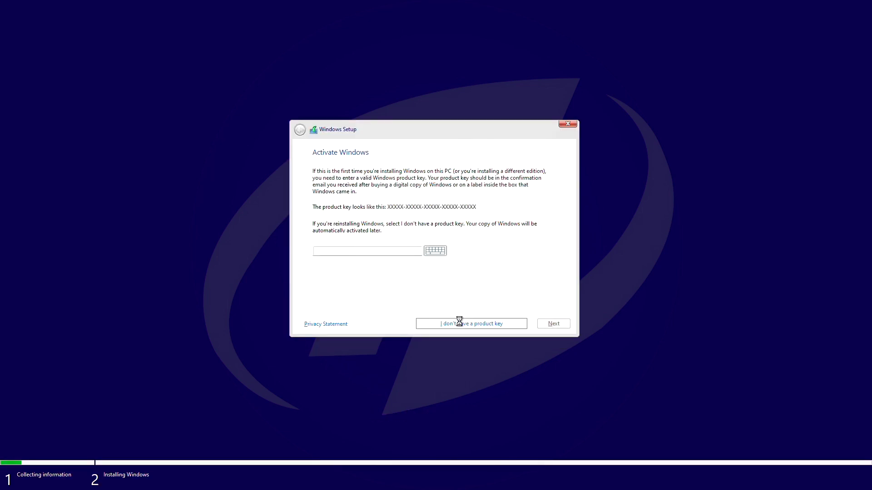
- Skip the product key so Setup advances to the partition list
{"action": "left_click", "coordinate": [461, 320]}
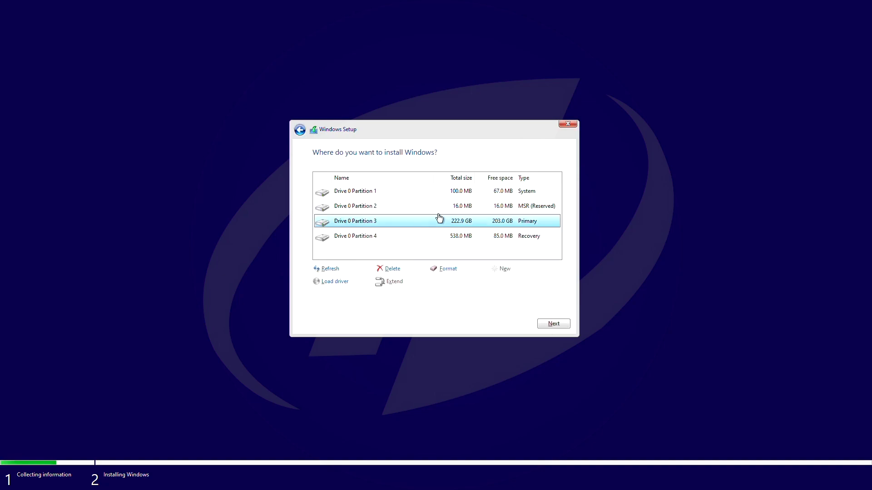